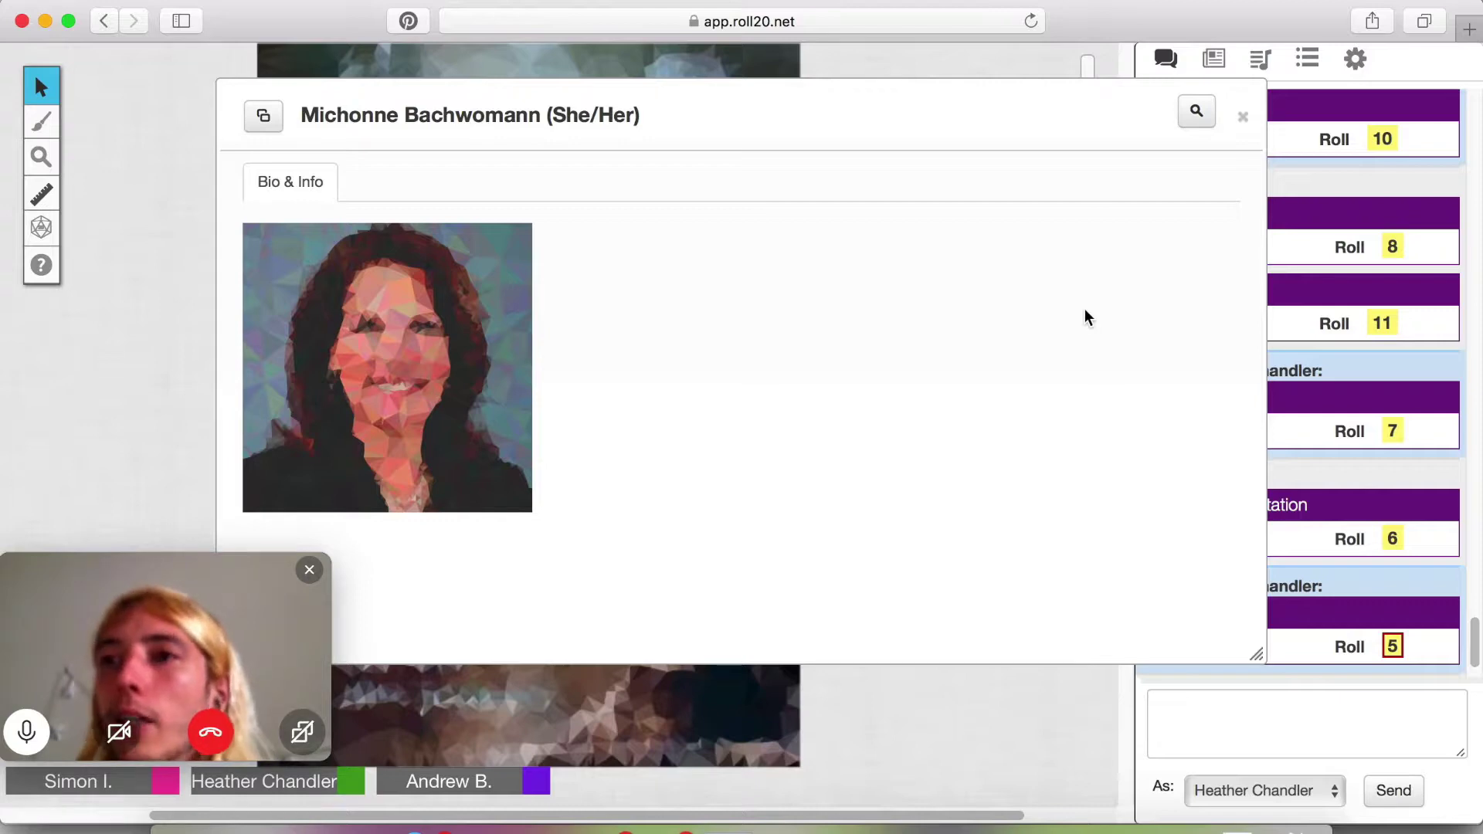
Step: Close Michonne Bachwomann's bio, leaving the Intellect and Documentation rolls visible in chat
left_click(1242, 116)
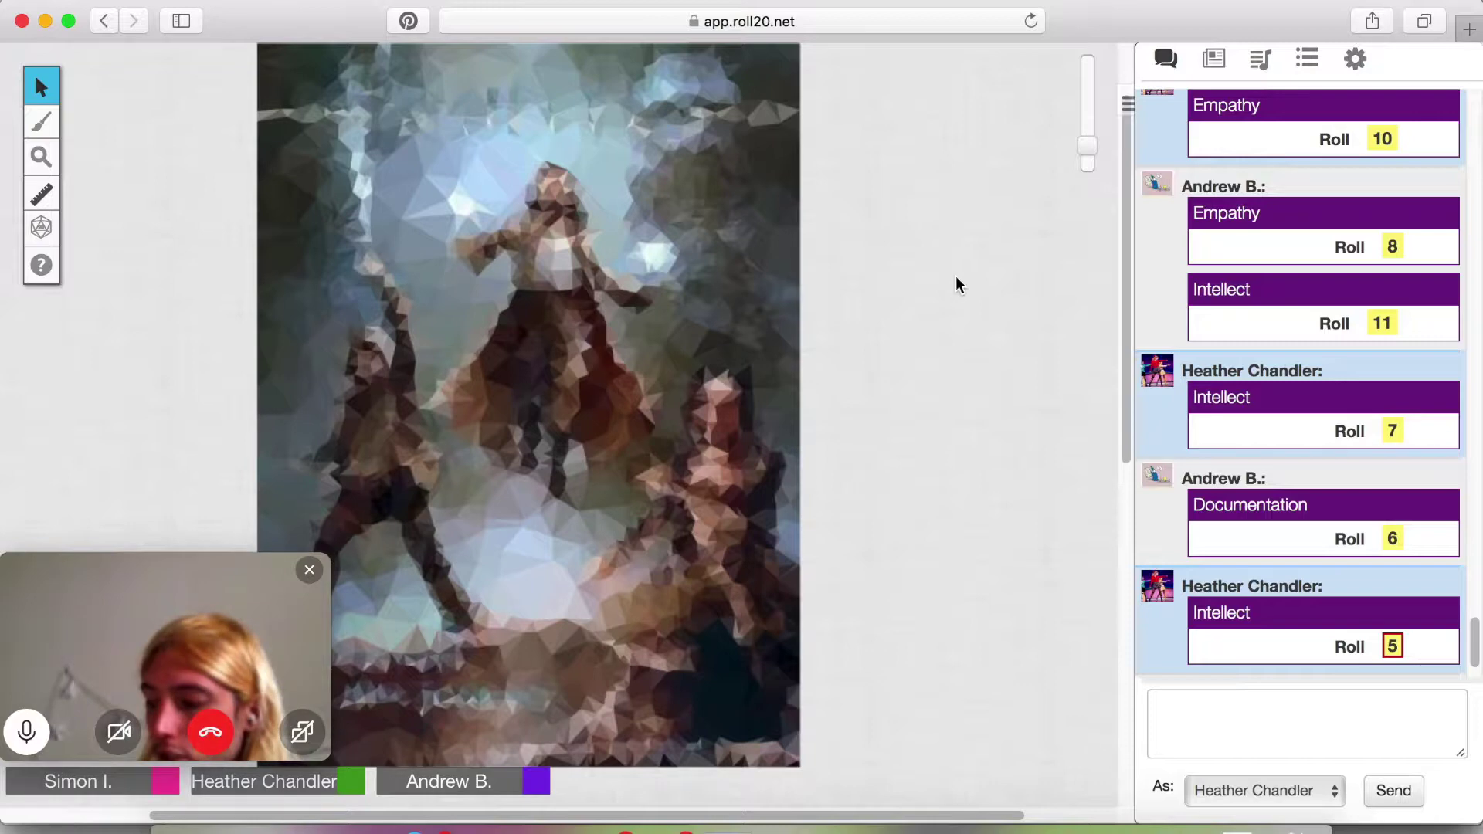
Step: Open Michonne Bachwomann's bio from the Journal list, move it aside, then close it
left_click(1214, 60)
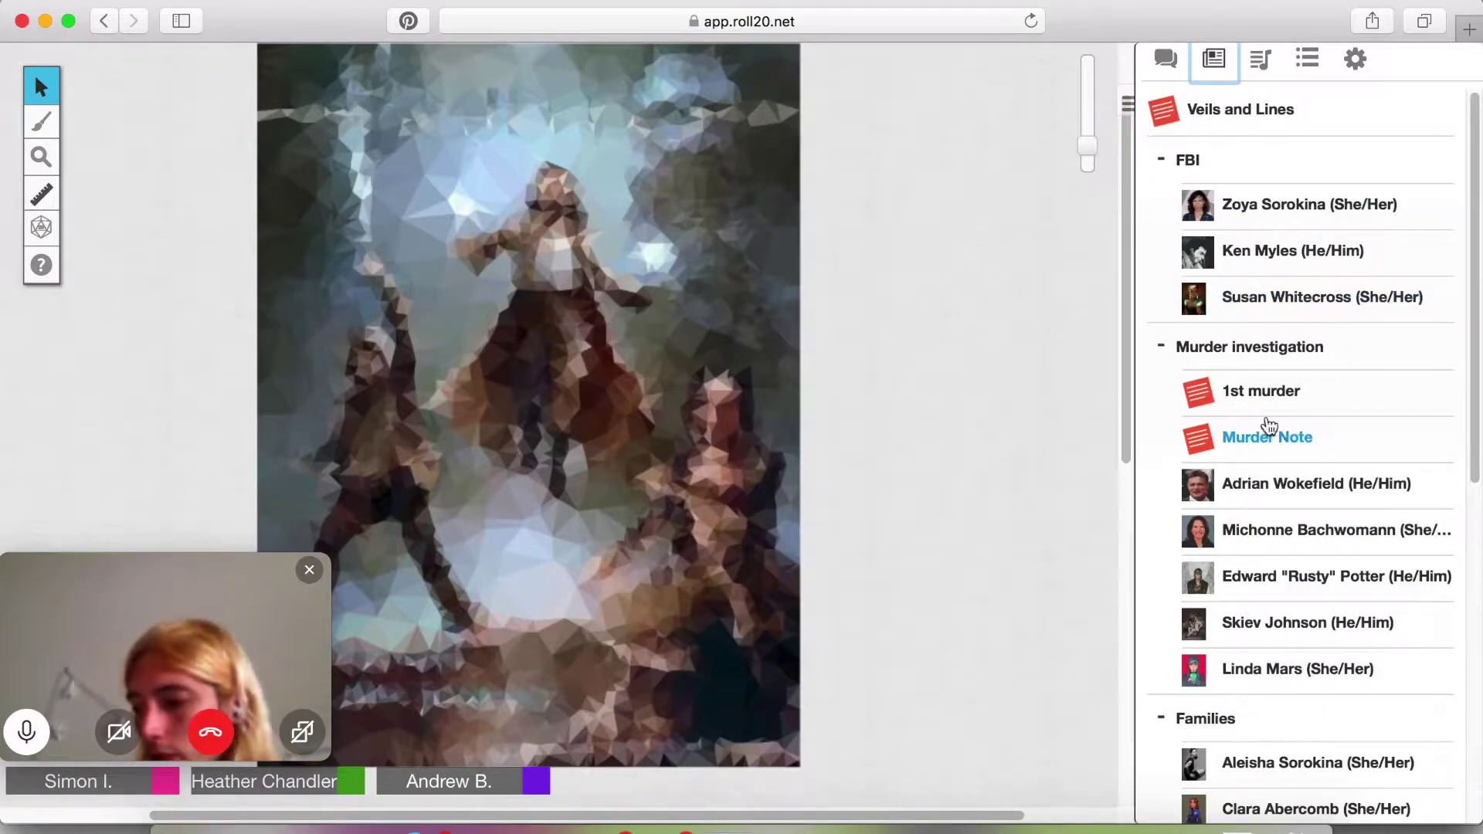
left_click(1260, 533)
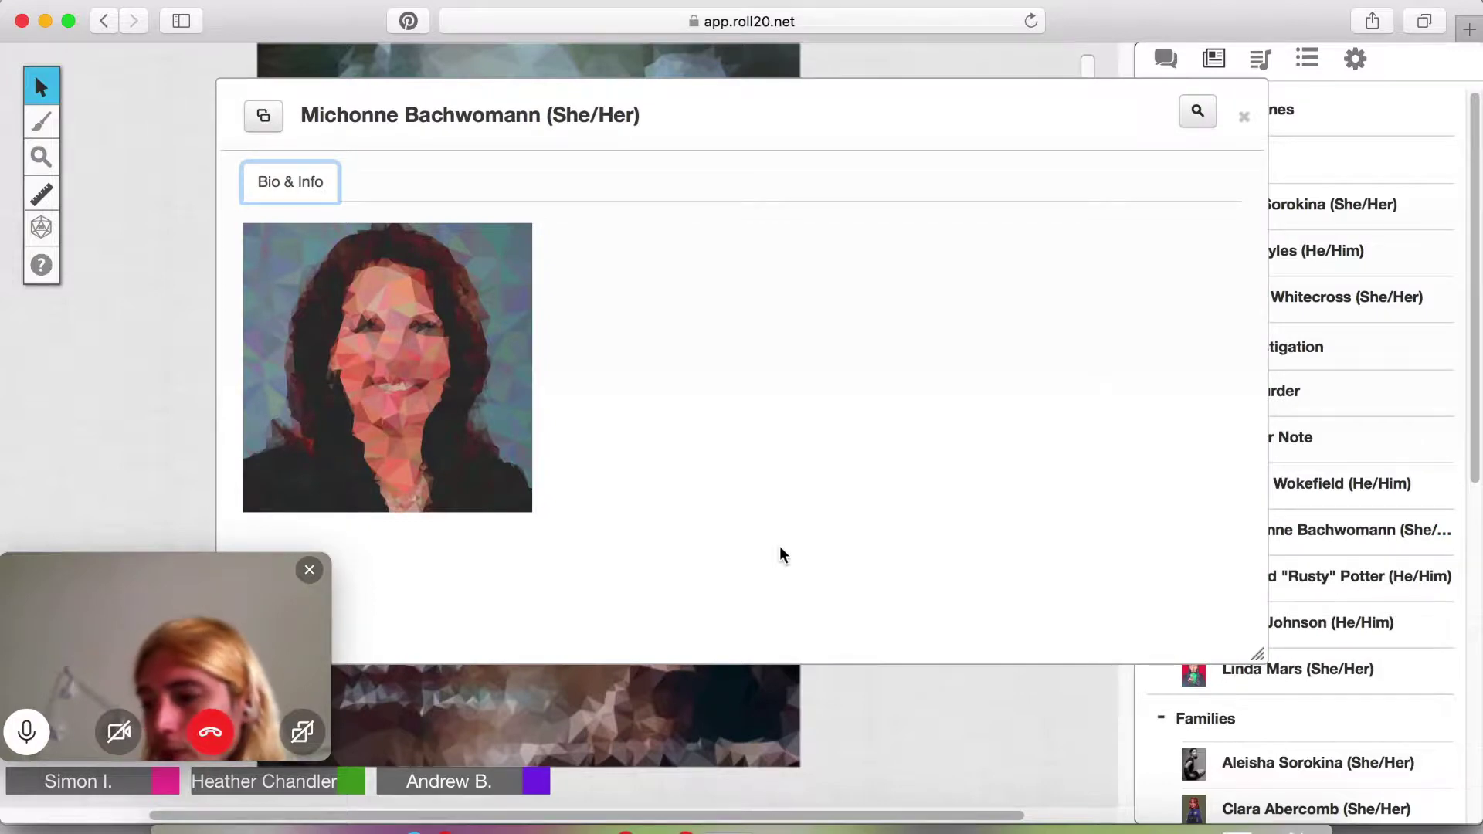
left_click_drag(1042, 115, 894, 90)
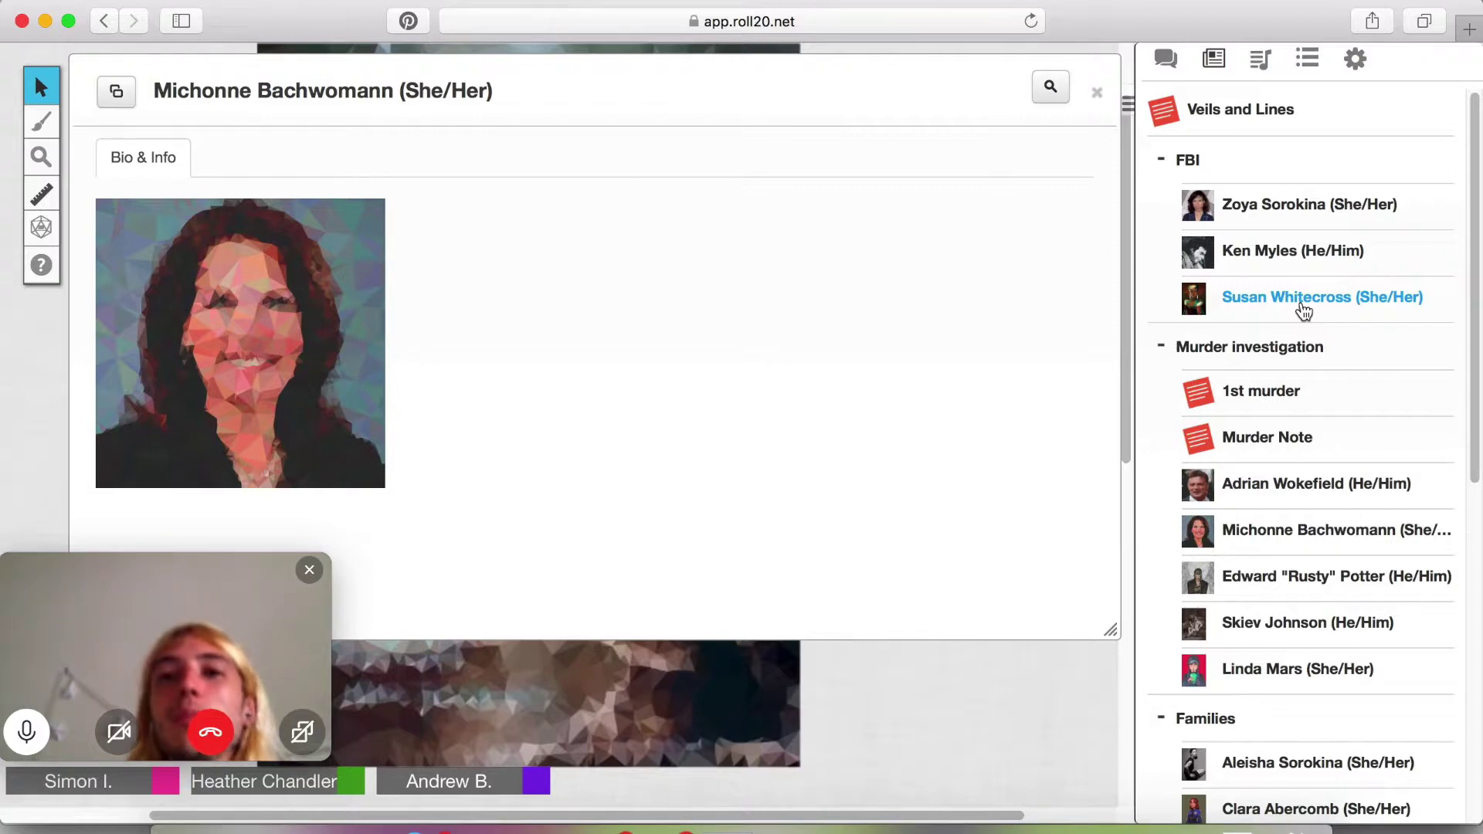
left_click(1097, 92)
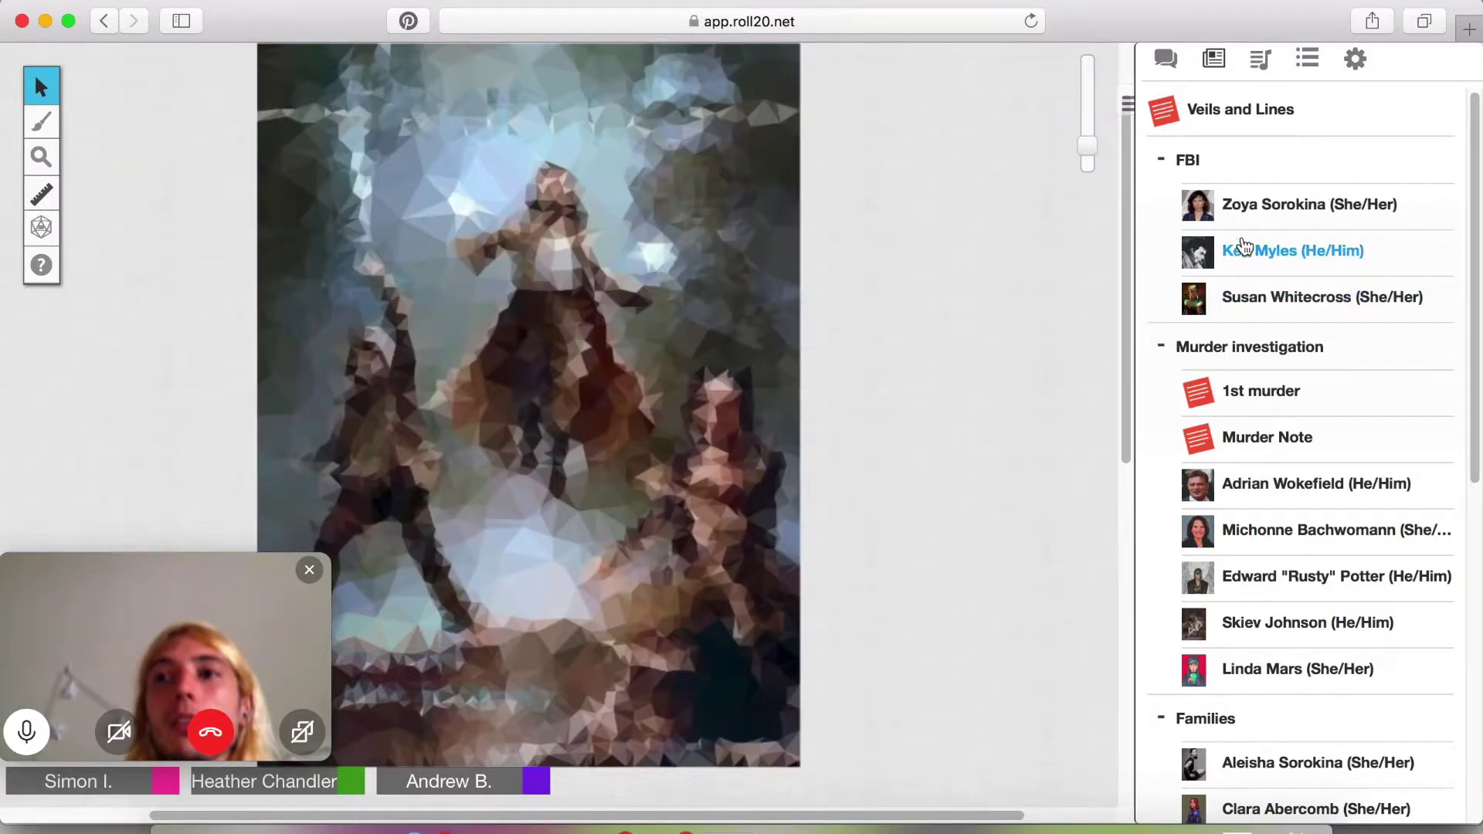
Step: Post an Empathy roll from Zoya Sorokina's sheet, then close it and return to chat
left_click(1251, 205)
scroll(369, 443, "down", 5)
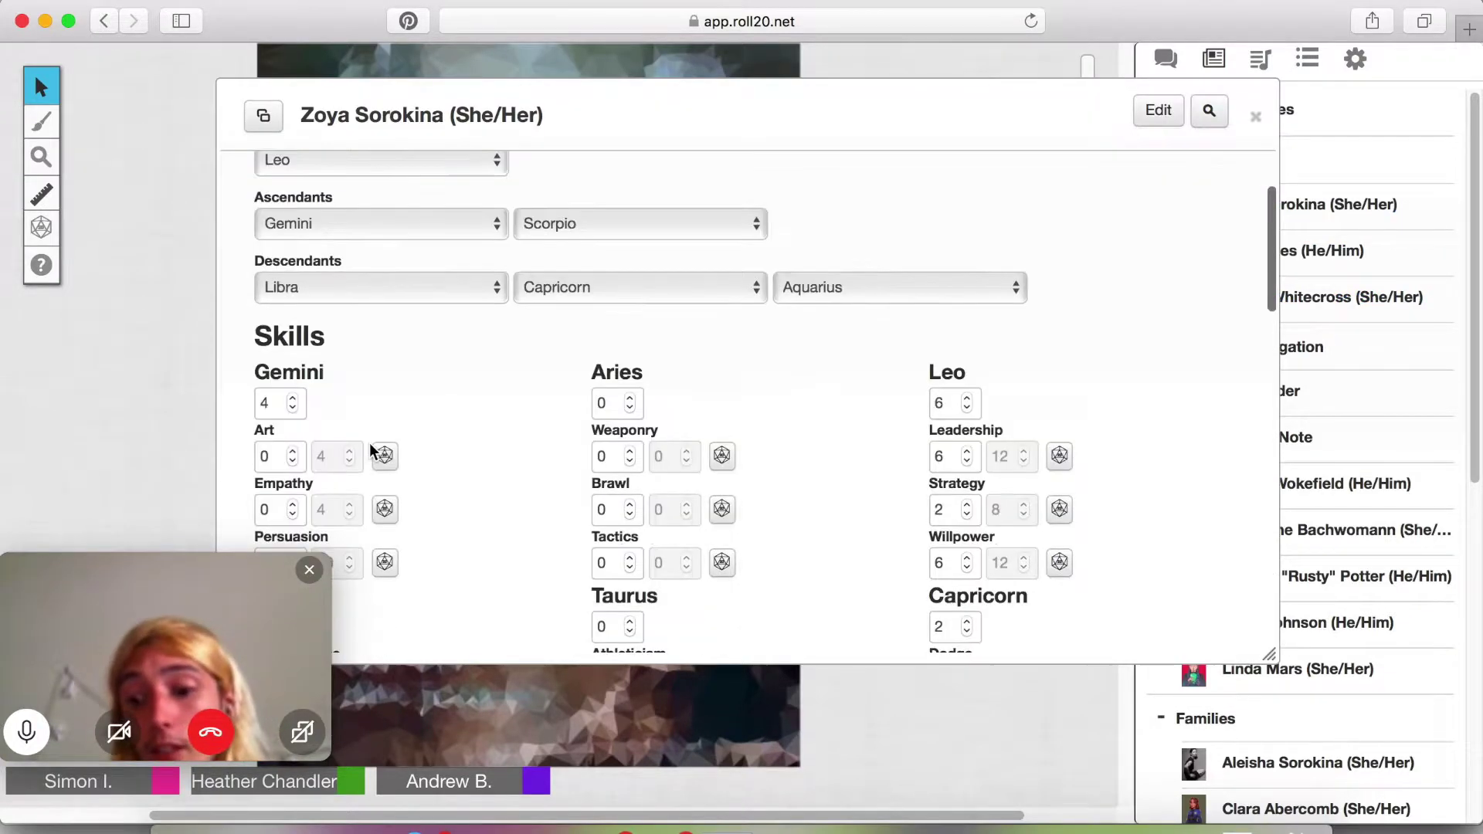
scroll(370, 443, "down", 3)
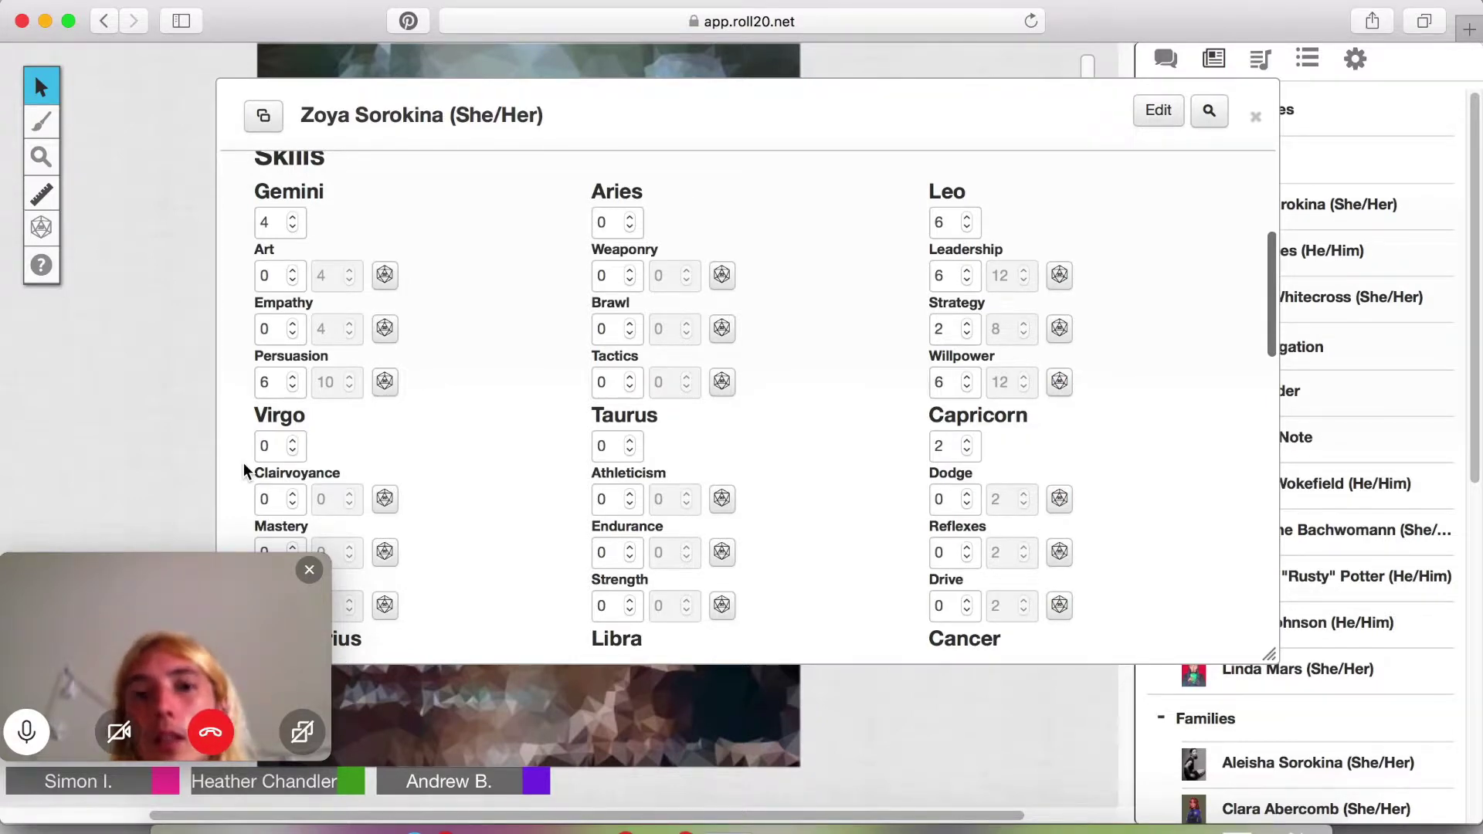
left_click(386, 329)
left_click(780, 506)
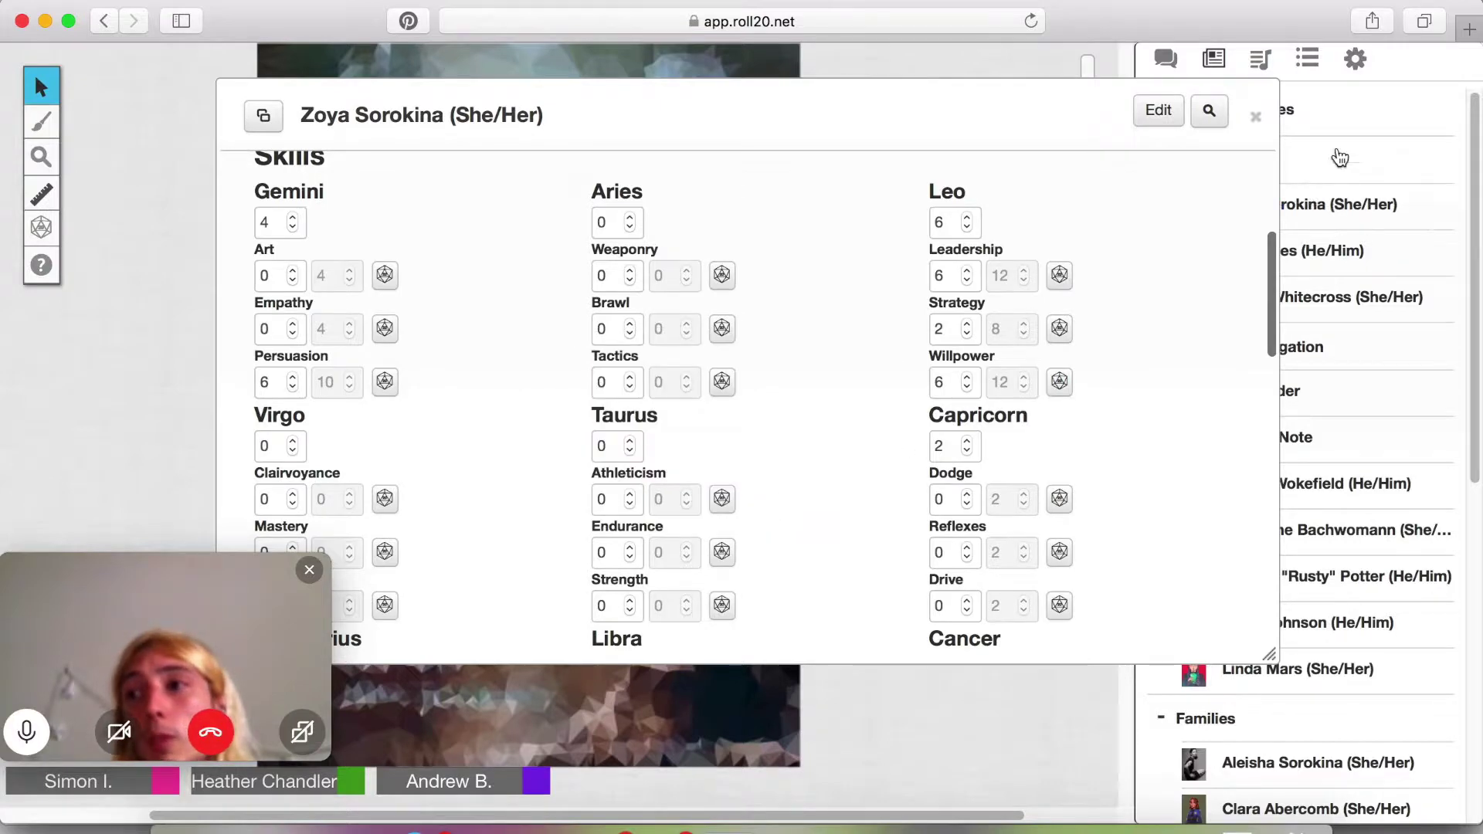
left_click(1255, 116)
left_click(1166, 59)
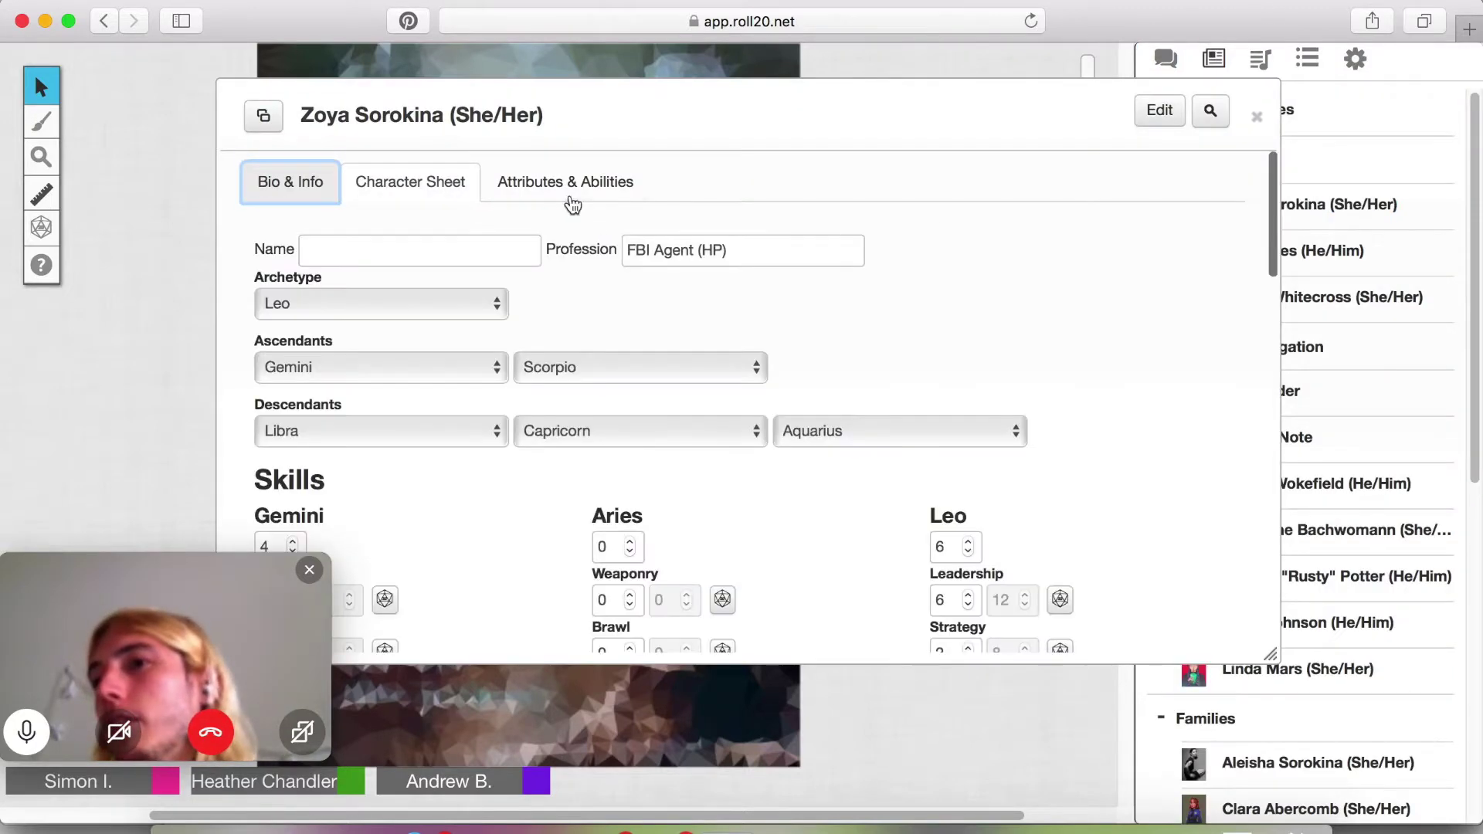
scroll(487, 497, "down", 5)
scroll(488, 496, "down", 2)
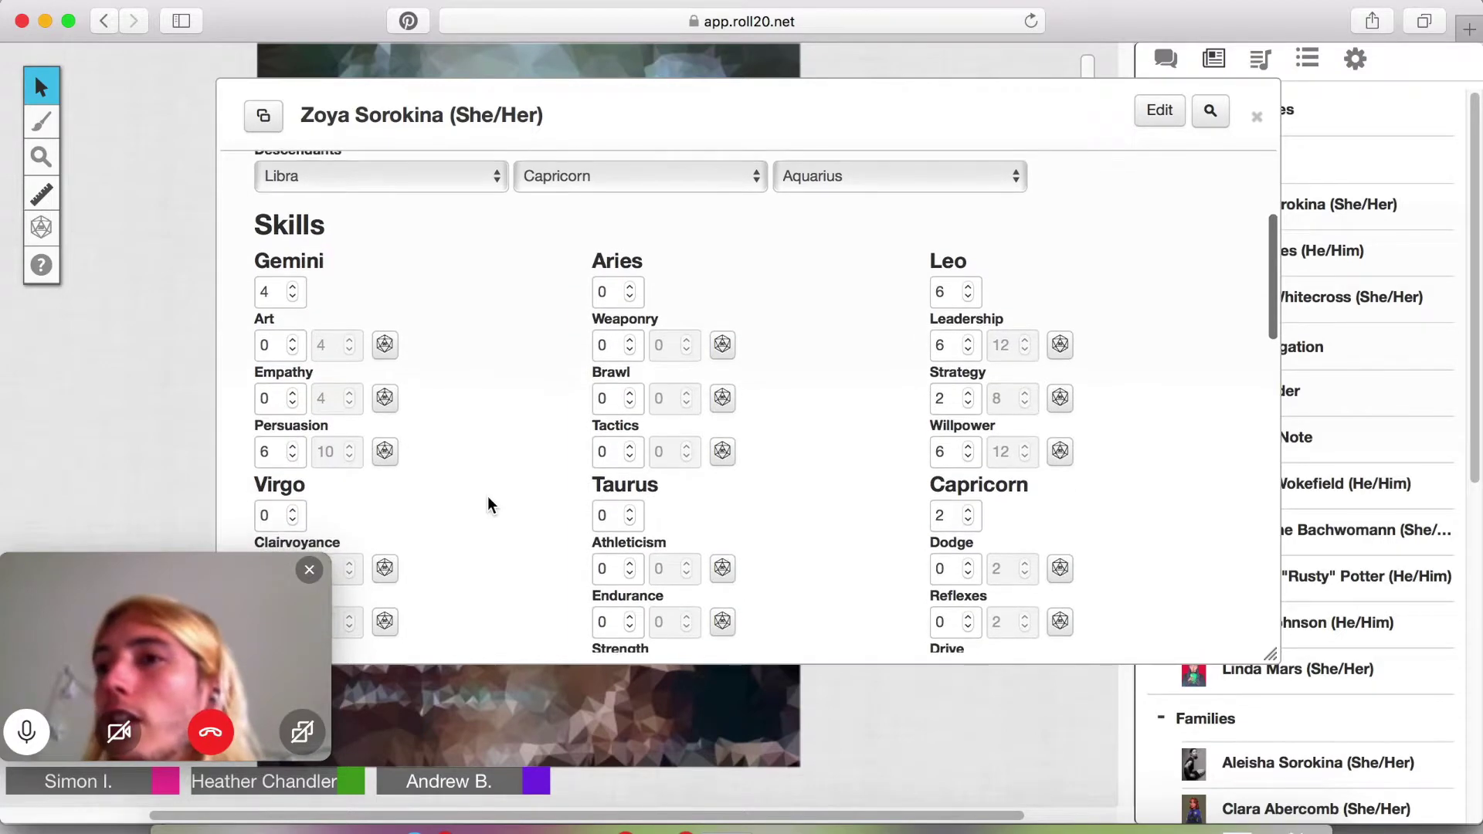
scroll(488, 496, "down", 5)
scroll(488, 495, "down", 2)
scroll(489, 496, "up", 1)
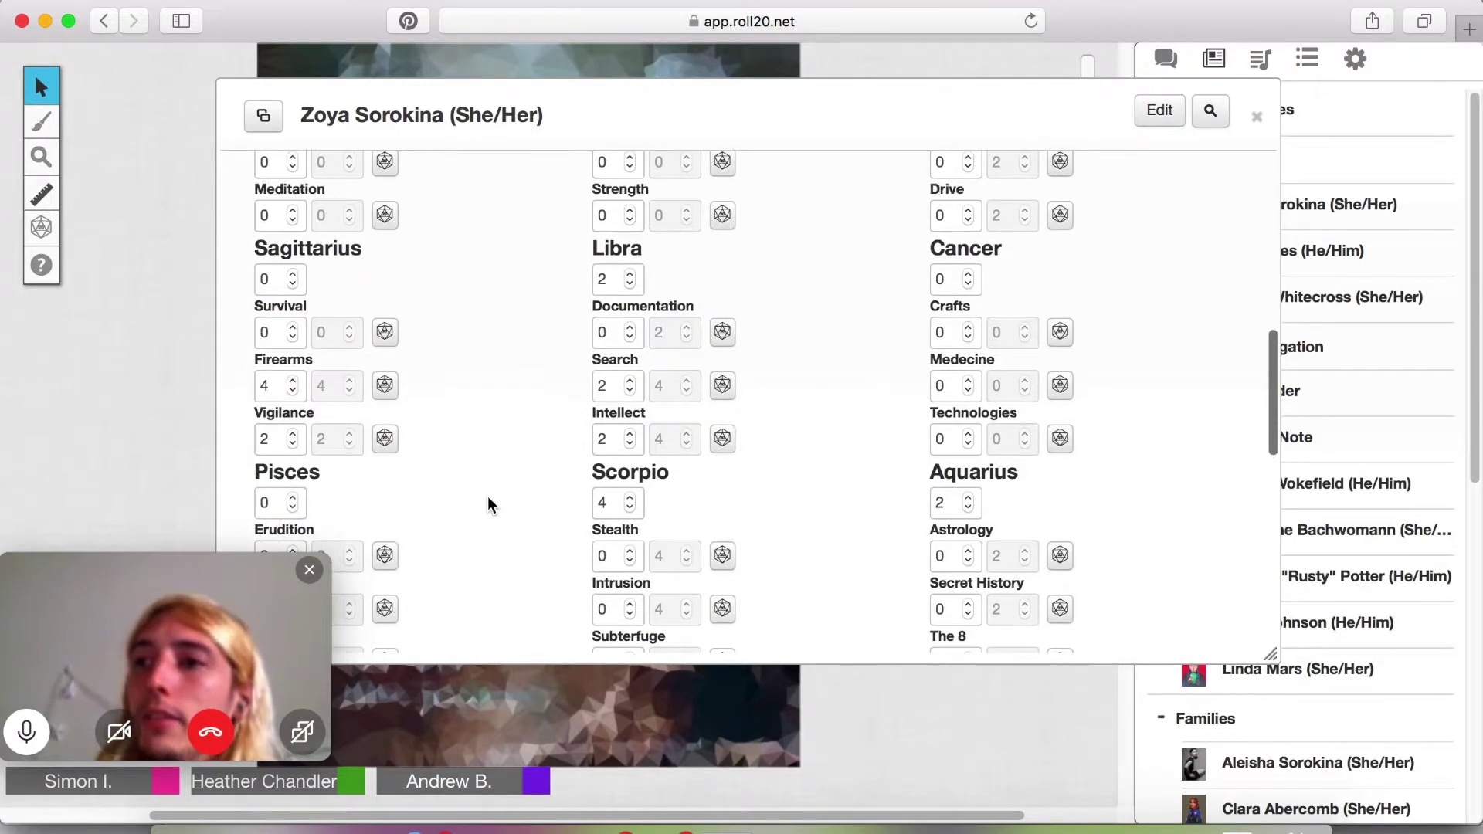
scroll(489, 496, "up", 1)
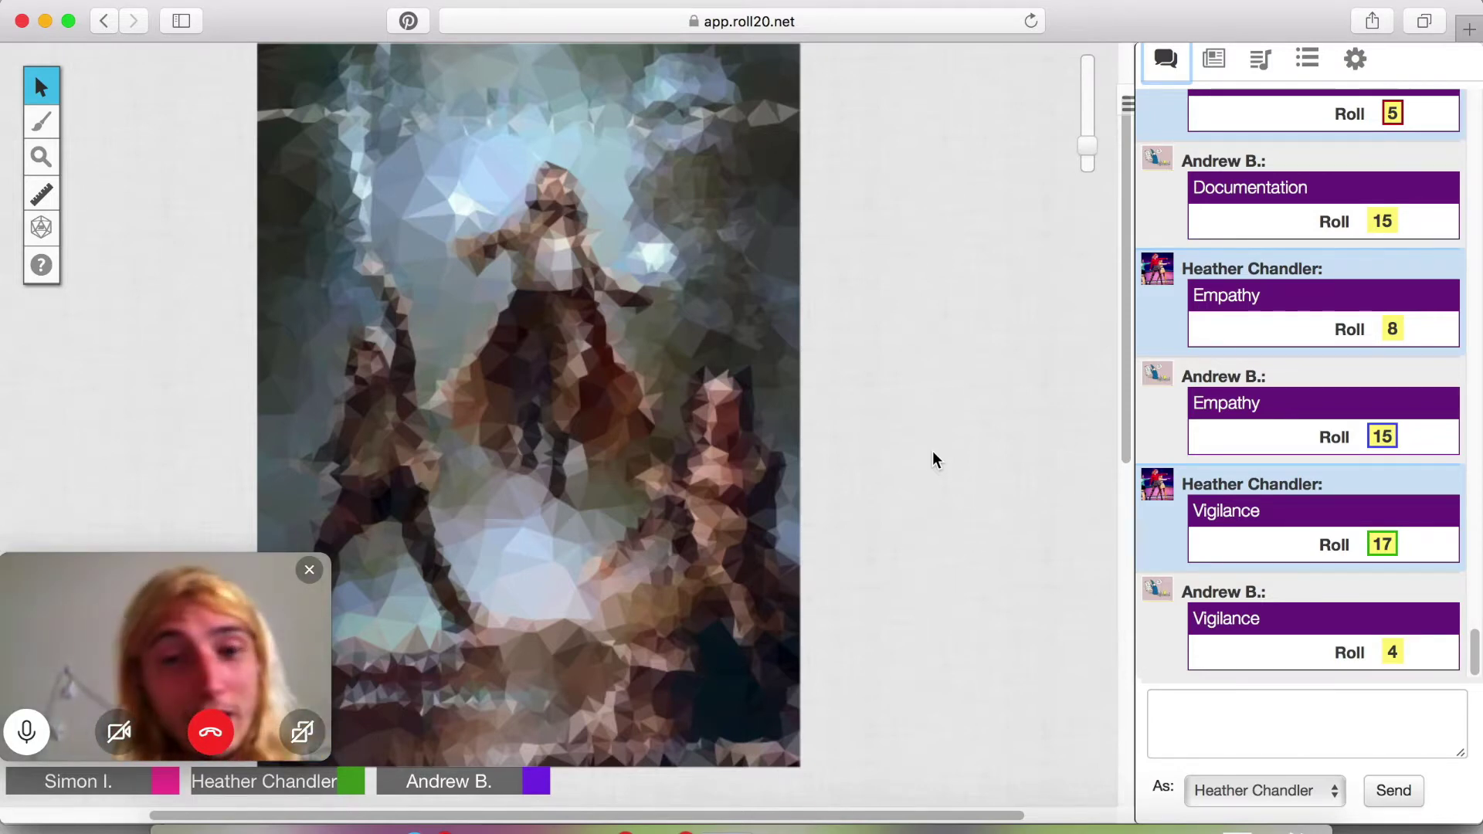
Step: Post a Leadership roll from Zoya Sorokina's sheet in the Journal, then close the sheet
left_click(1214, 59)
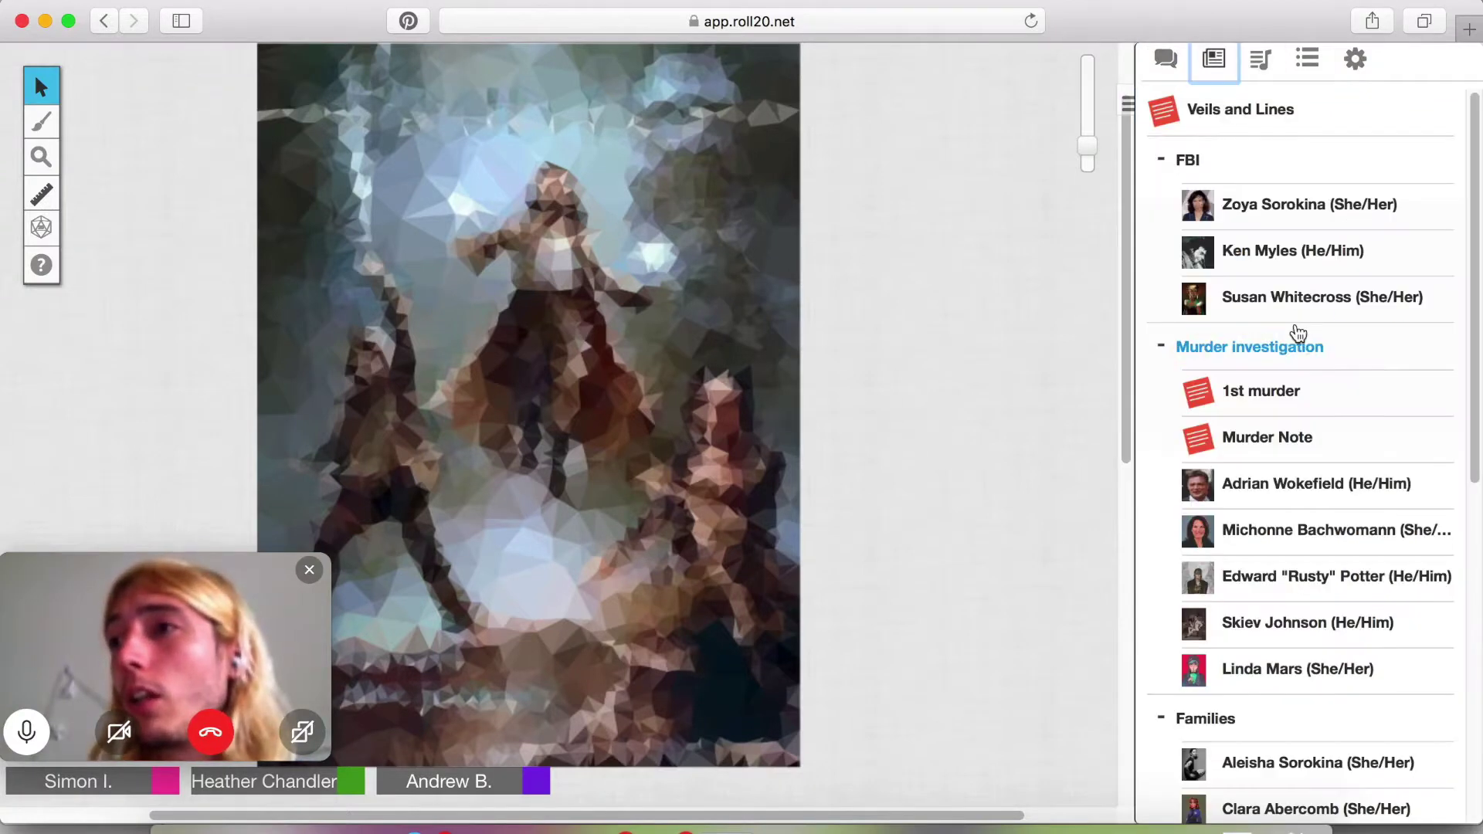
left_click(1263, 203)
scroll(876, 242, "down", 5)
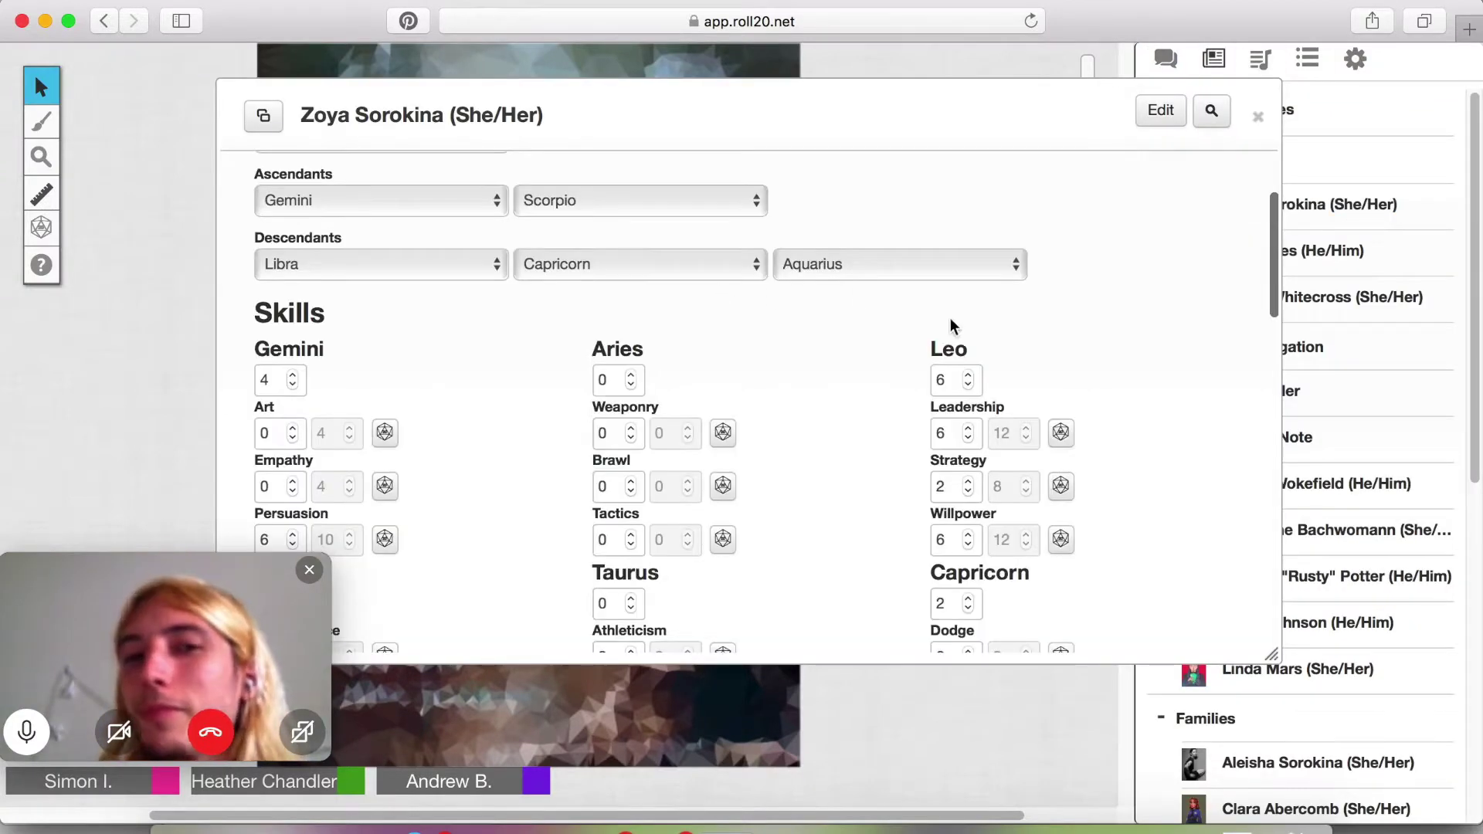
left_click(1061, 434)
left_click(787, 506)
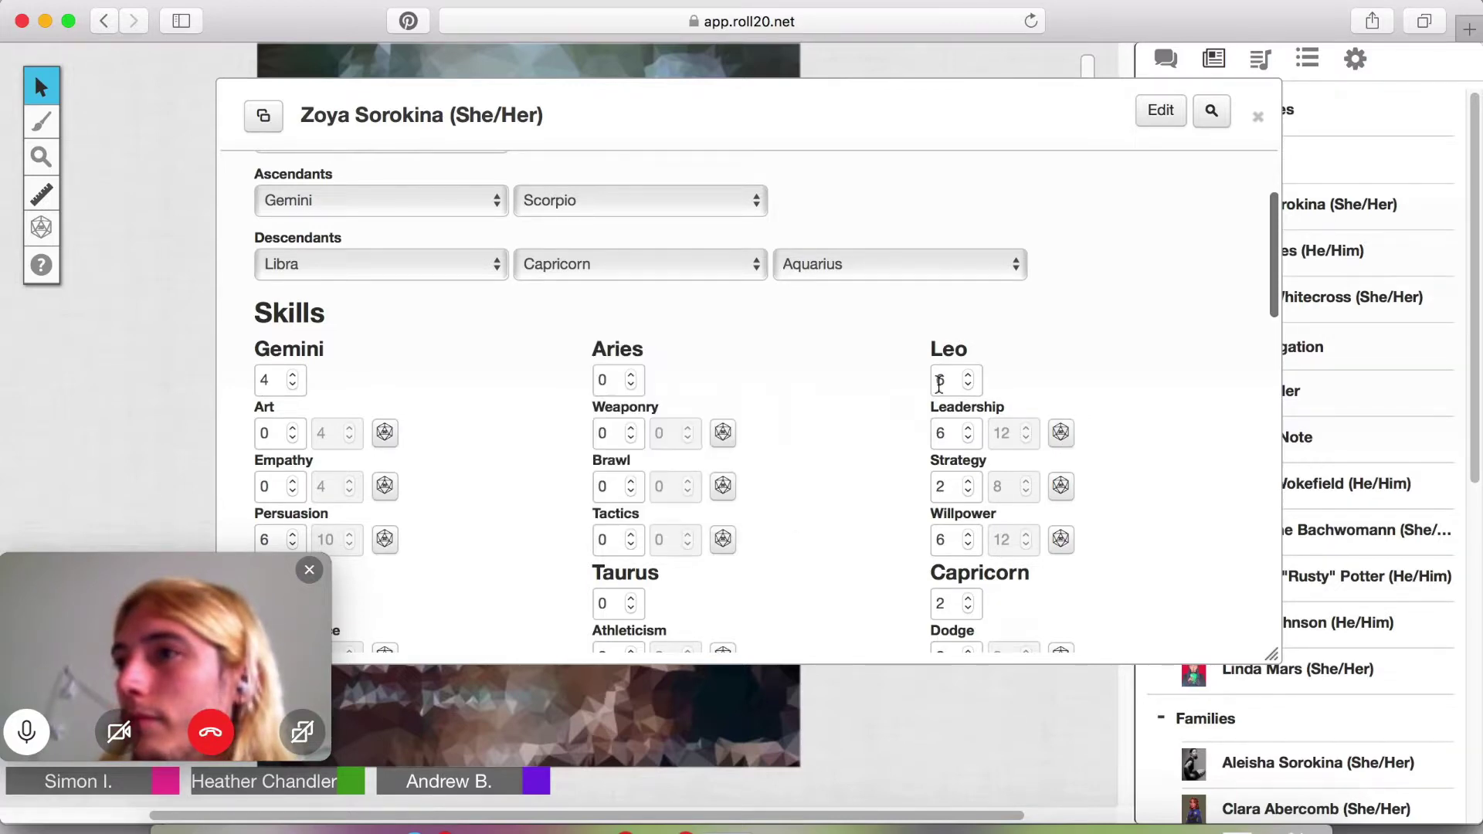
left_click(1258, 117)
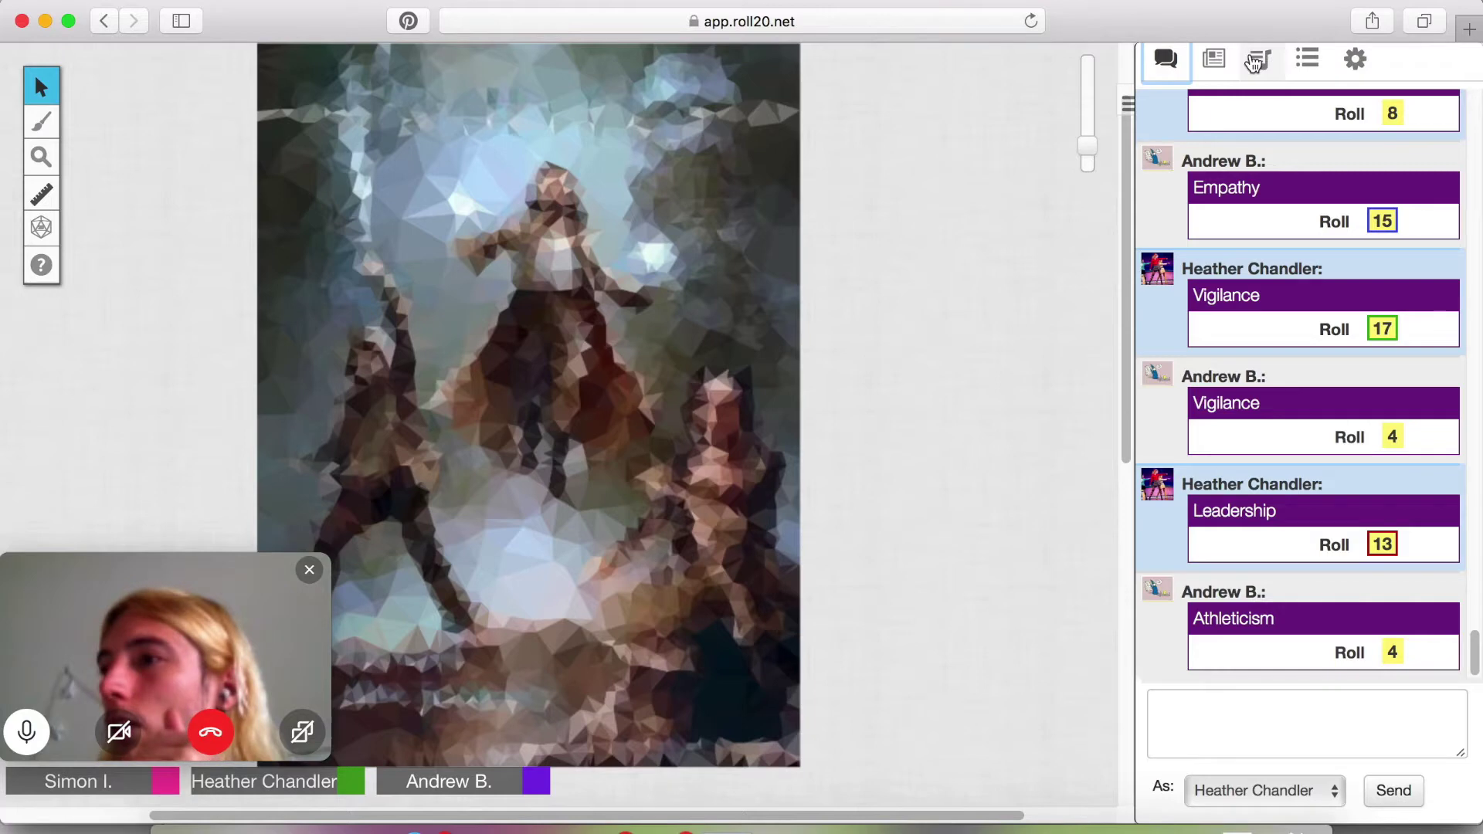
Step: Review the FBI agent's skills on the sheet from the Journal, then return to chat
left_click(1214, 60)
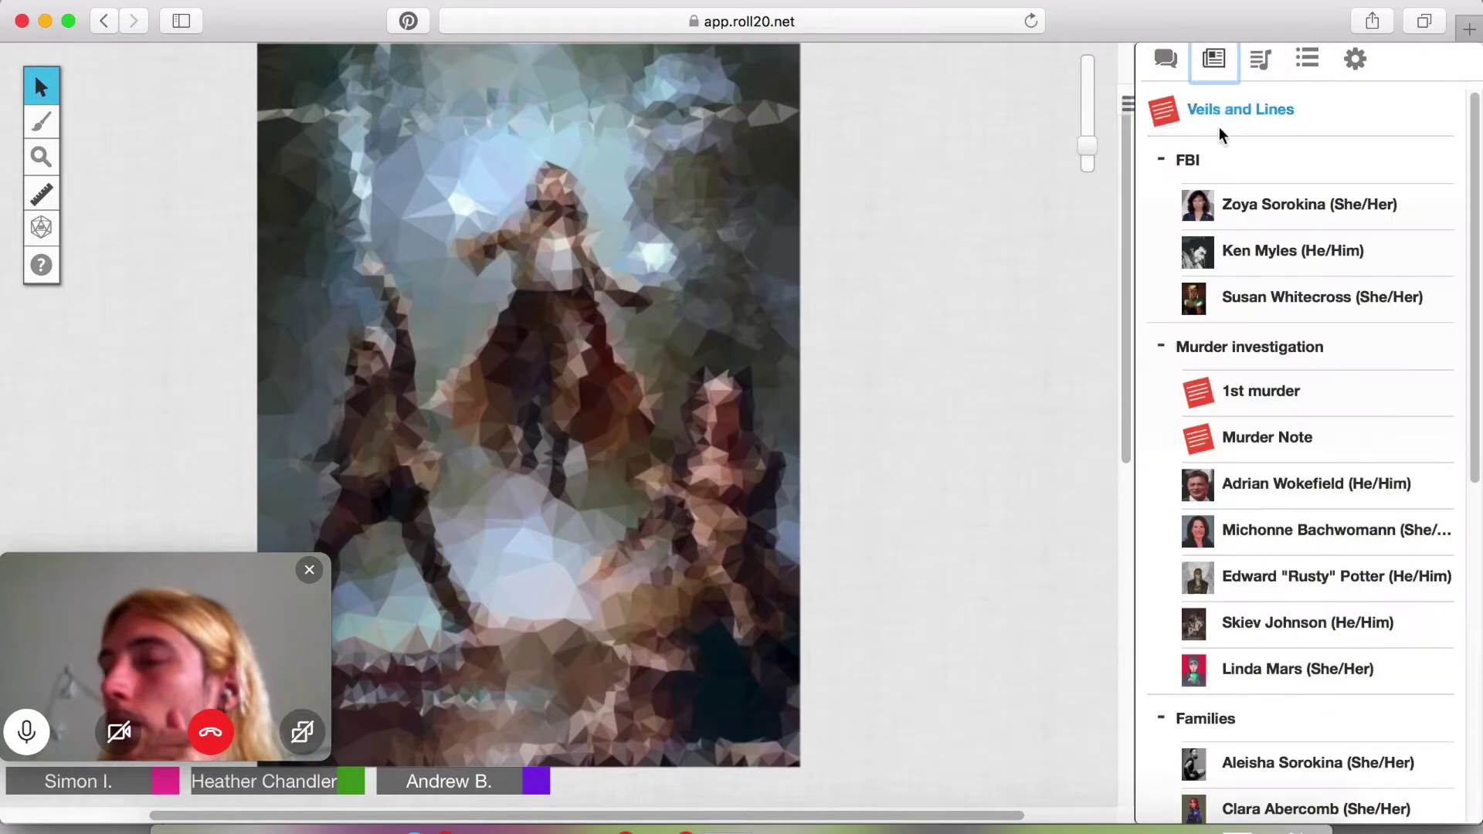
left_click(1256, 208)
scroll(954, 384, "down", 4)
scroll(953, 384, "down", 4)
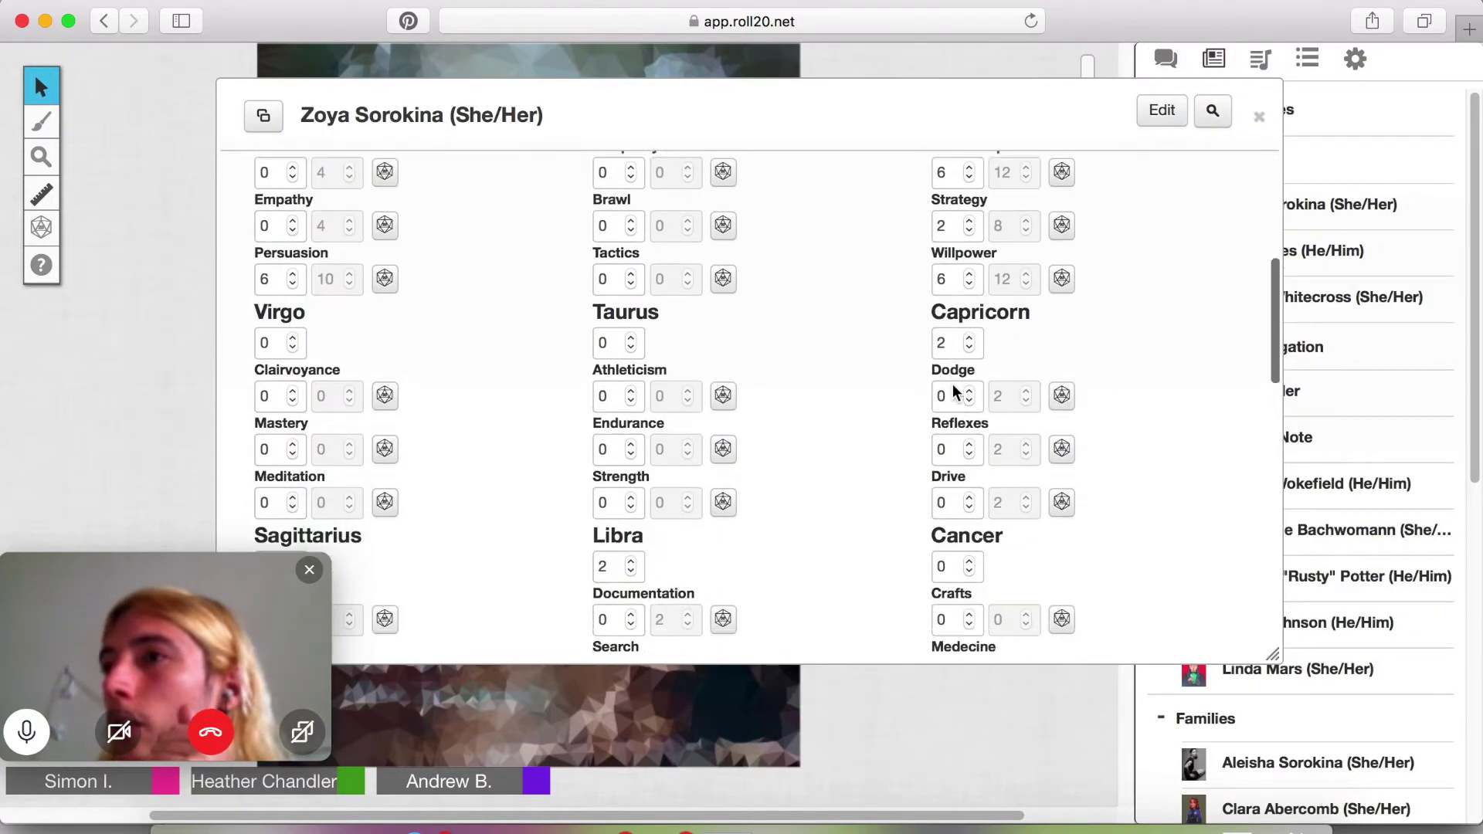
scroll(953, 384, "down", 1)
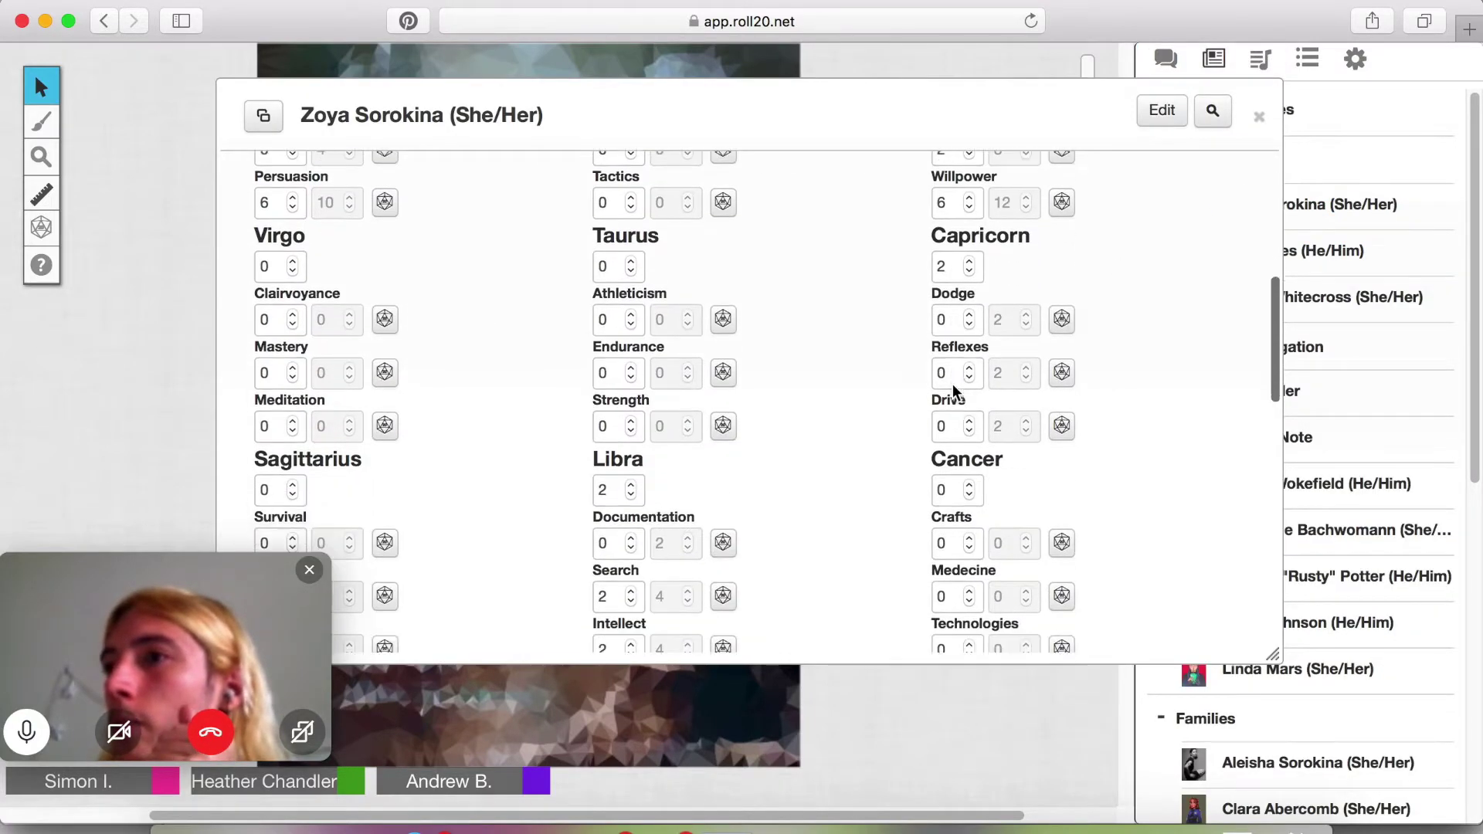
left_click(1257, 115)
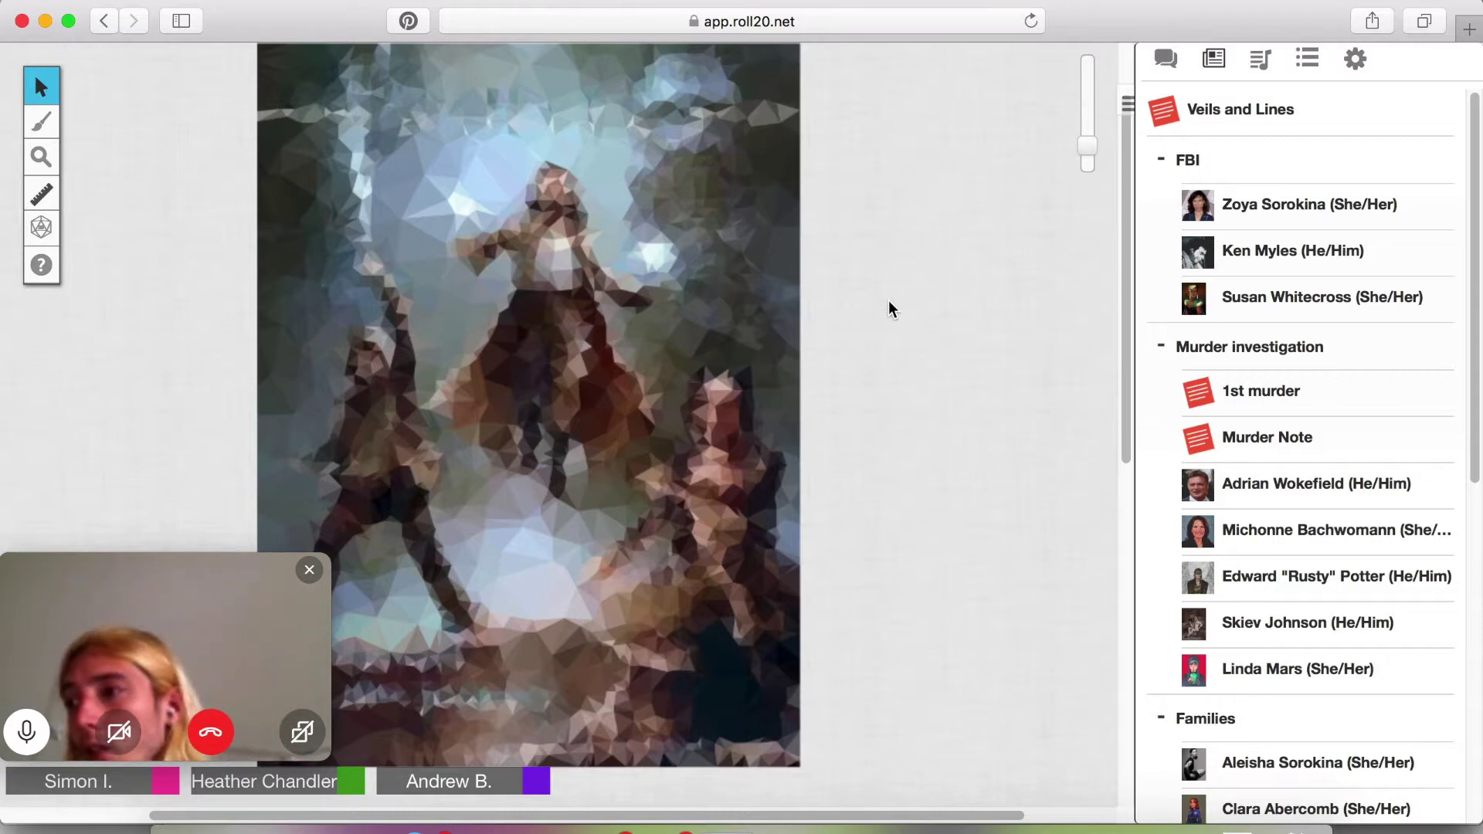
left_click(1165, 59)
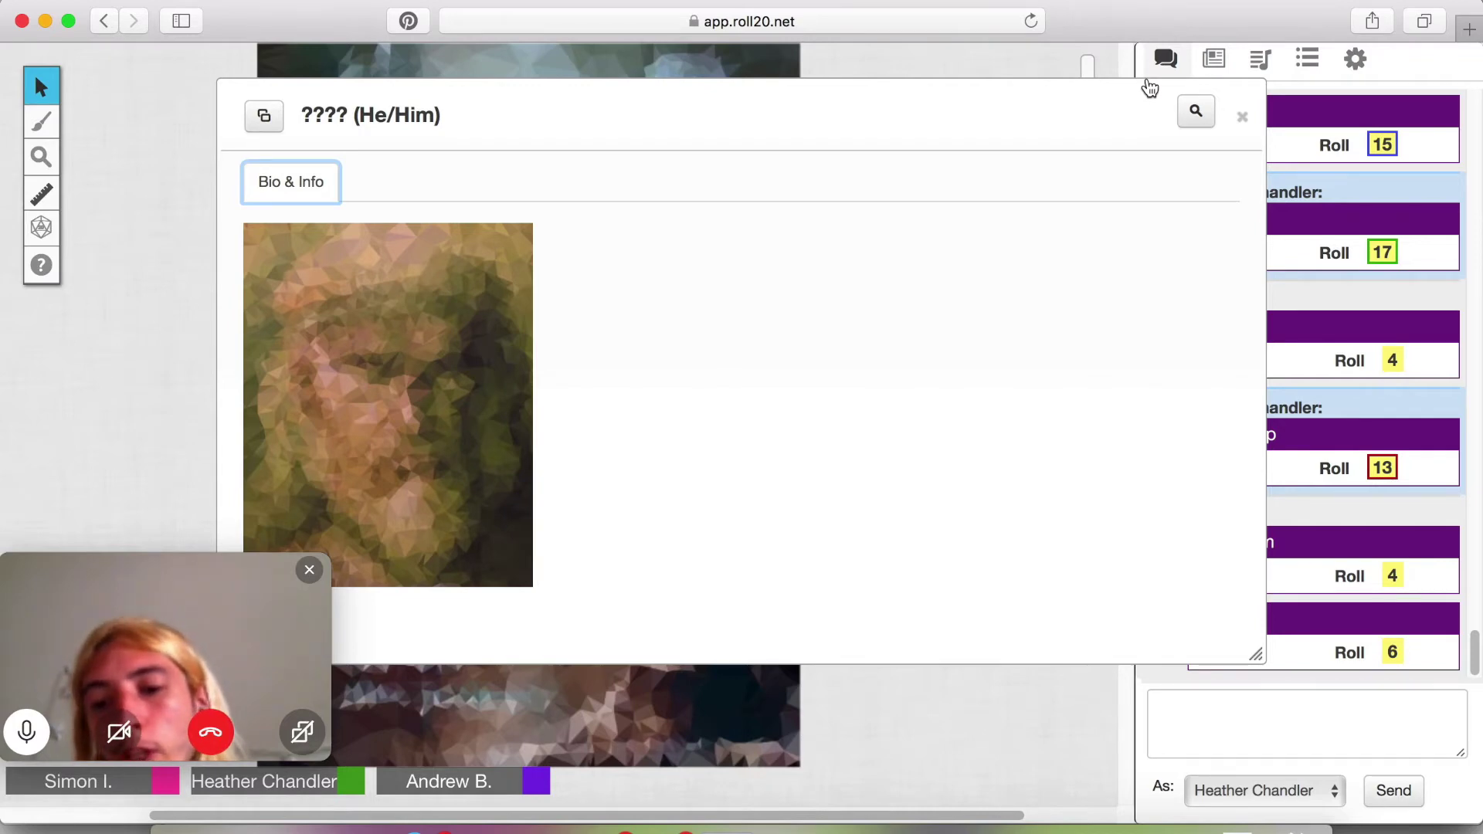
Step: Close the unidentified '???? (He/Him)' character's bio, leaving the Vigilance roll of 6 in chat
left_click(1243, 121)
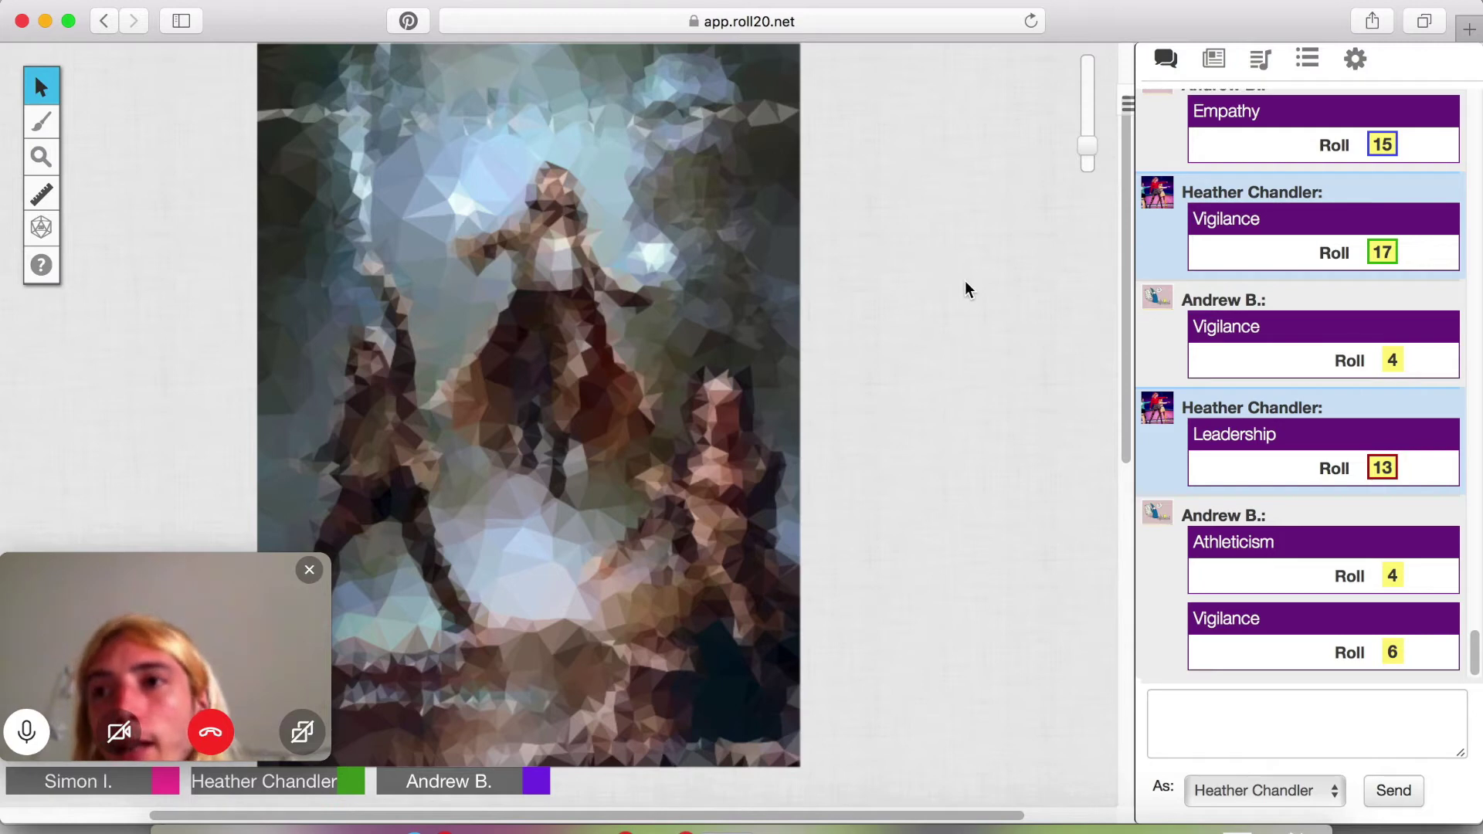